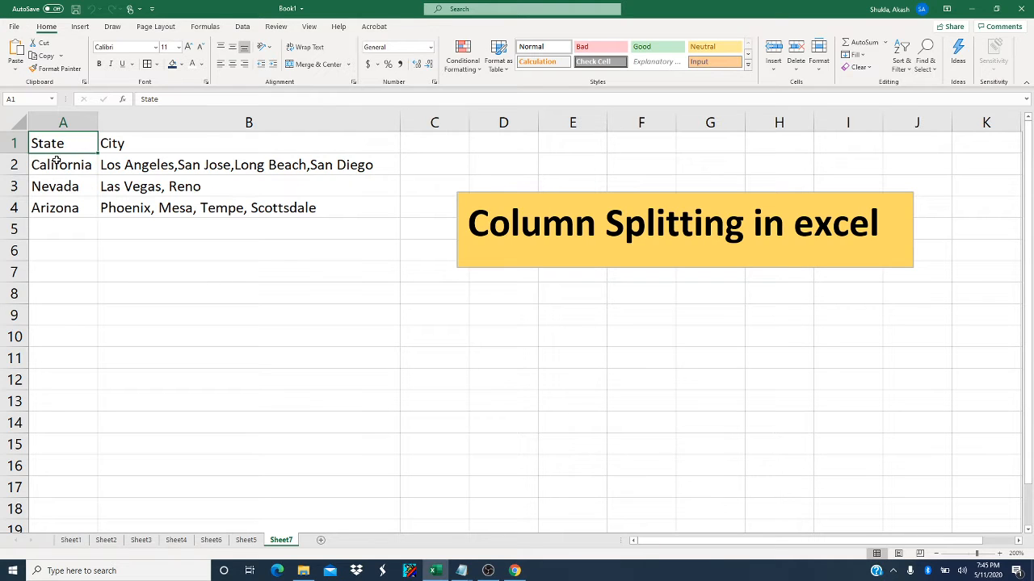
Examine the State entries and the comma-separated City entries, including the delimiters between the California cities.
{"action": "left_click", "coordinate": [125, 146]}
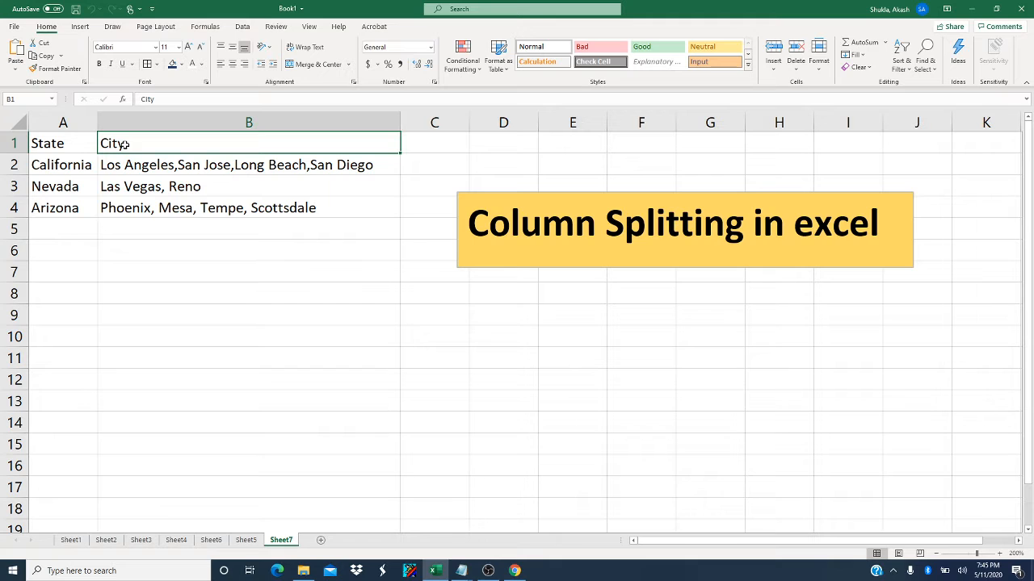
{"action": "left_click", "coordinate": [86, 167]}
{"action": "left_click", "coordinate": [81, 181]}
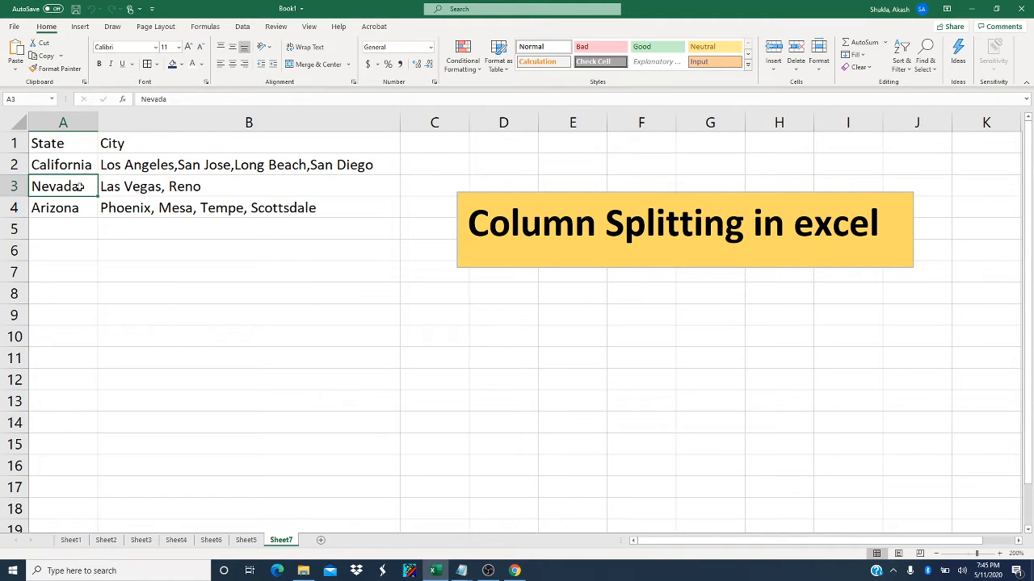
{"action": "left_click", "coordinate": [74, 207]}
{"action": "left_click", "coordinate": [126, 170]}
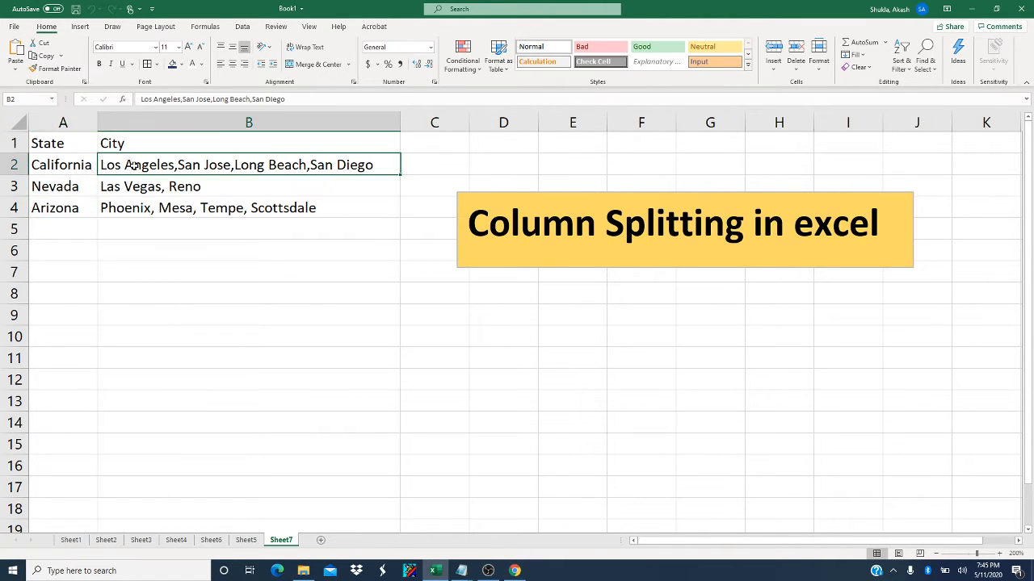
{"action": "double_click", "coordinate": [178, 165]}
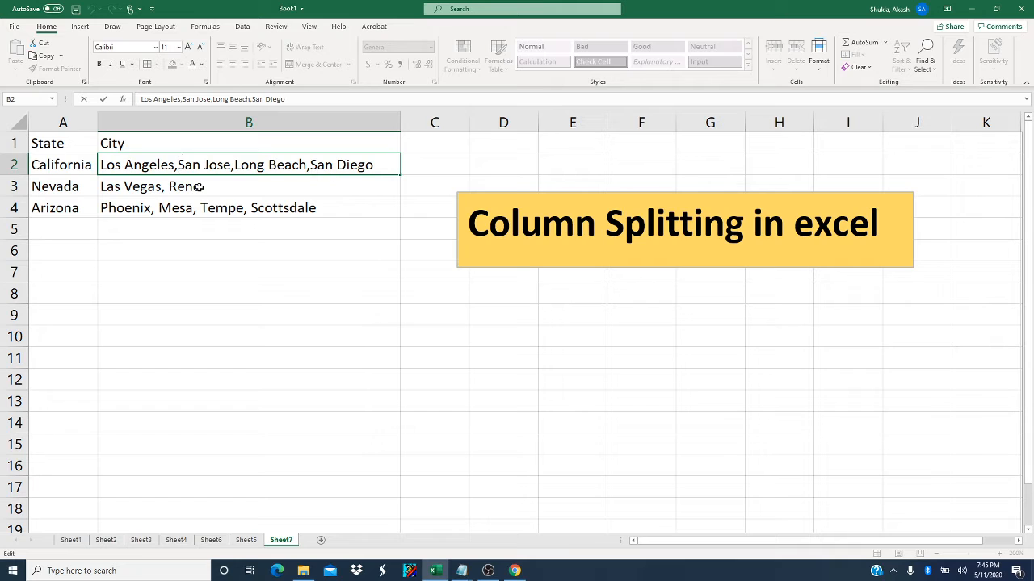
{"action": "left_click", "coordinate": [197, 271]}
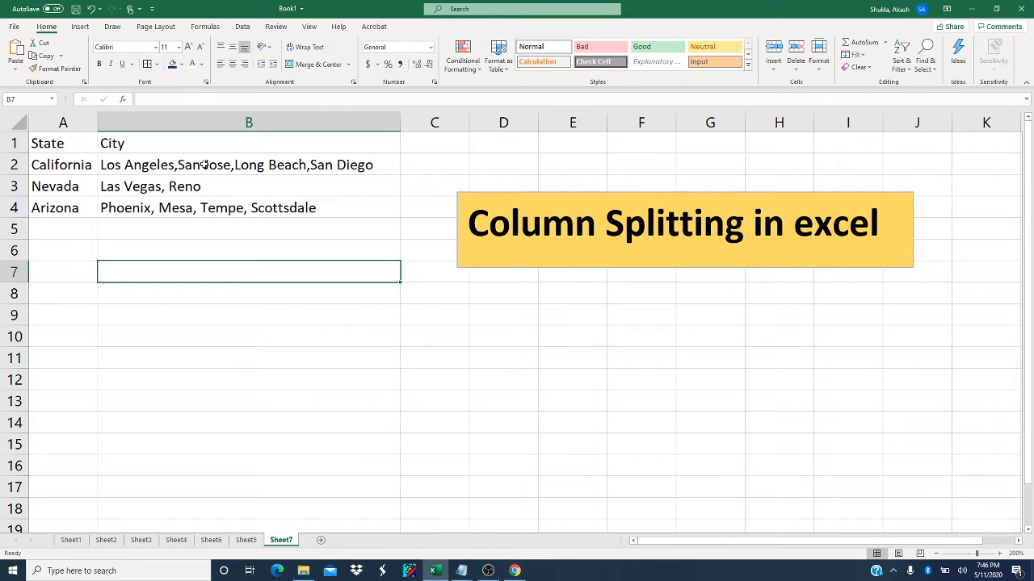
{"action": "left_click", "coordinate": [179, 165]}
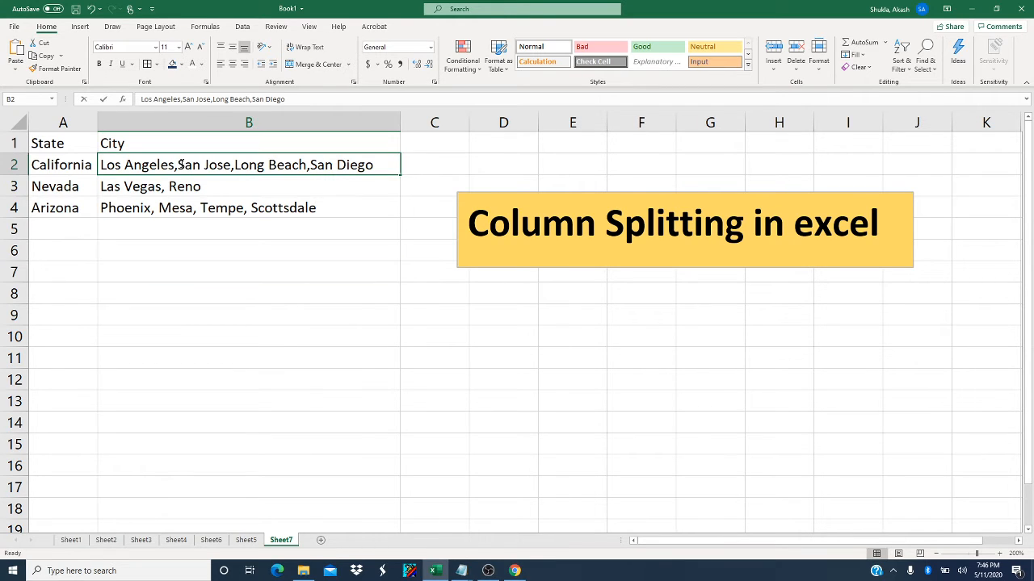
{"action": "double_click", "coordinate": [179, 165]}
{"action": "left_click", "coordinate": [175, 165]}
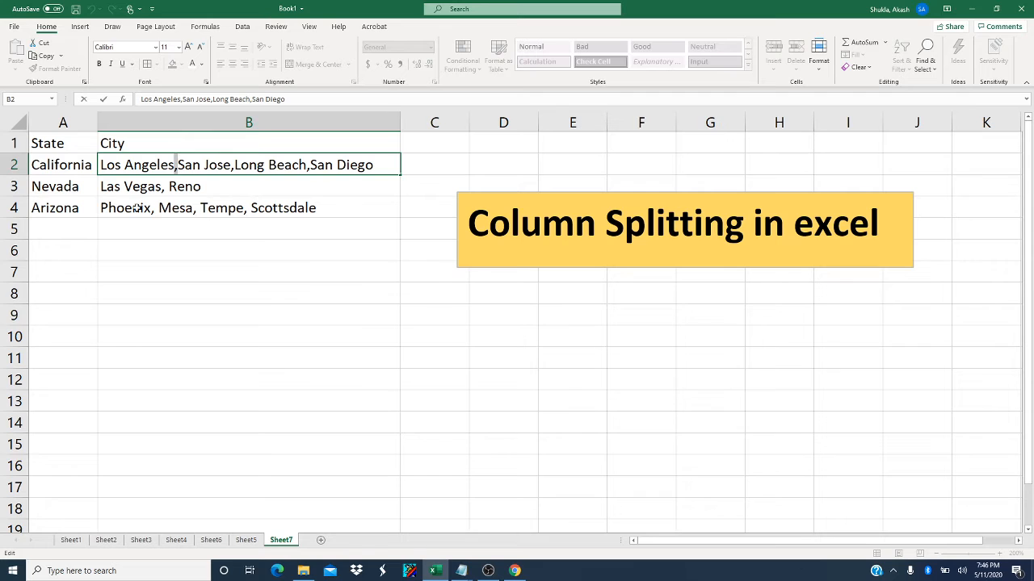
{"action": "left_click", "coordinate": [87, 164]}
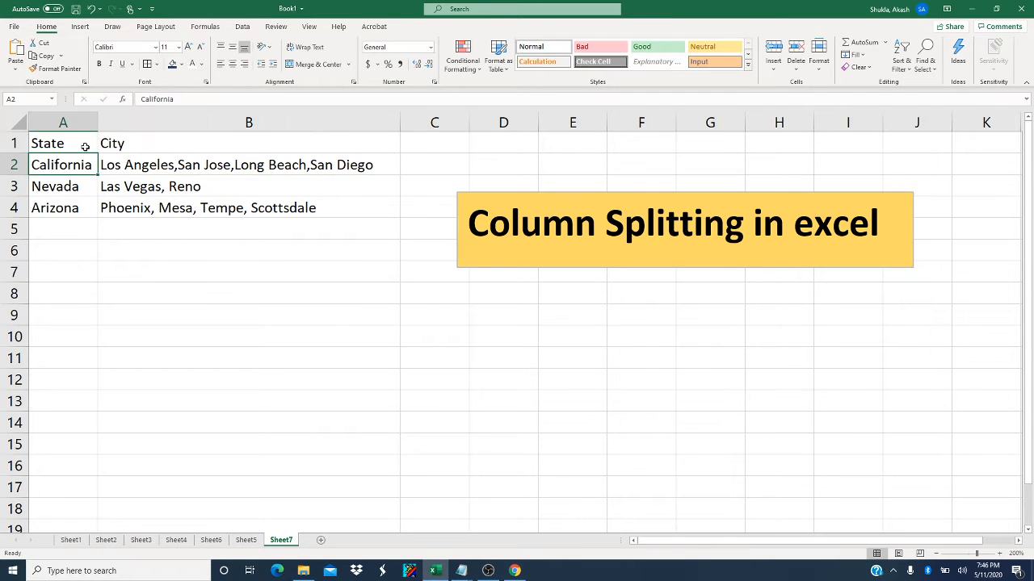
Convert the State and City data in A1:B4 into a table with headers.
{"action": "left_click", "coordinate": [86, 144]}
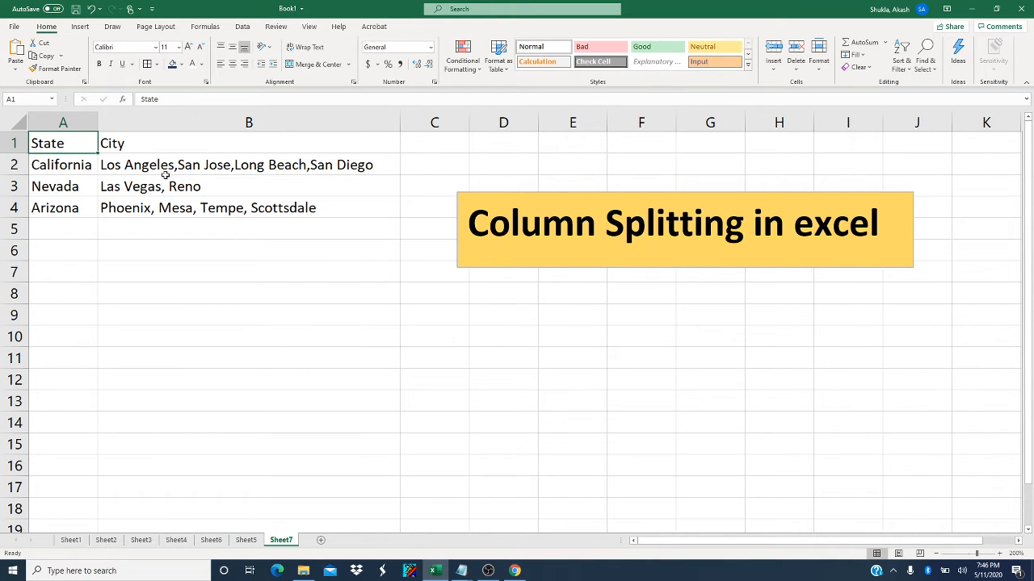
{"action": "key", "text": "ctrl+a"}
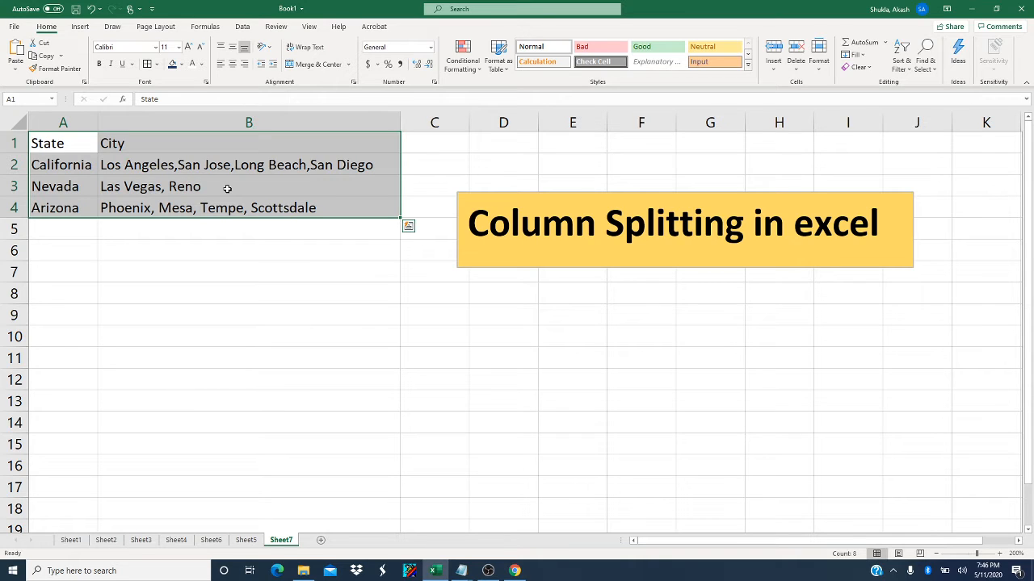
{"action": "key", "text": "ctrl+t"}
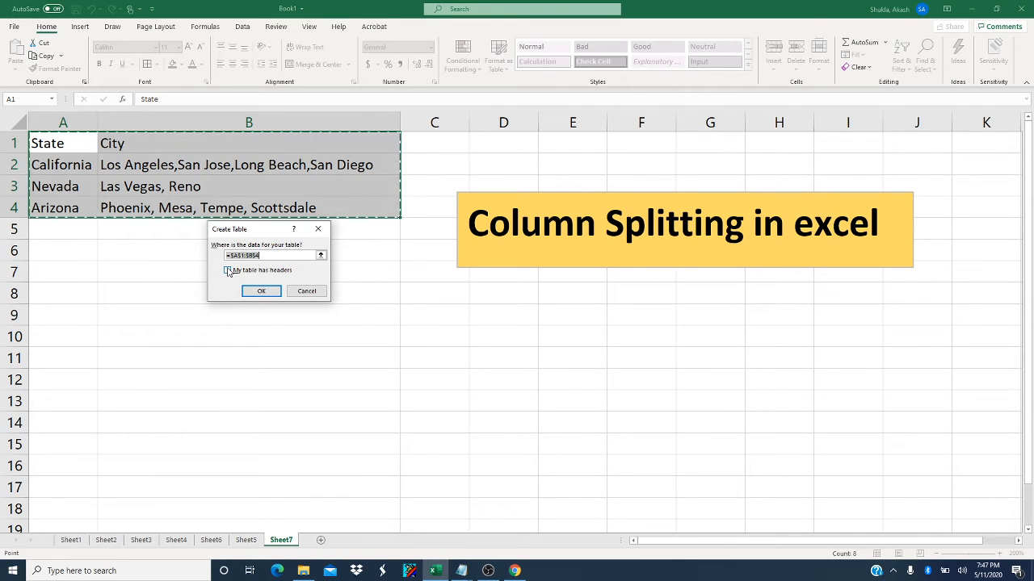
{"action": "left_click", "coordinate": [228, 271]}
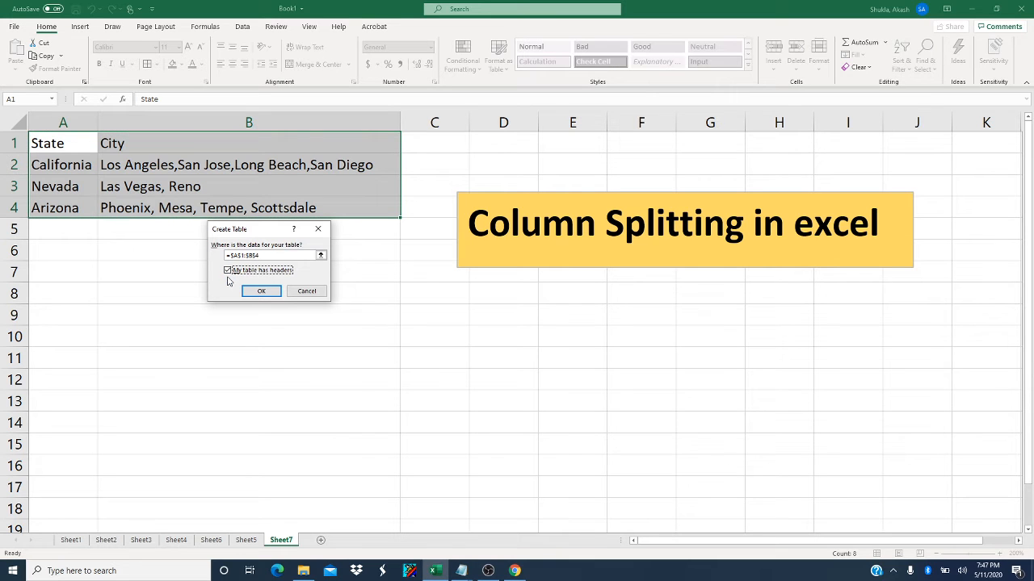
{"action": "left_click", "coordinate": [253, 293]}
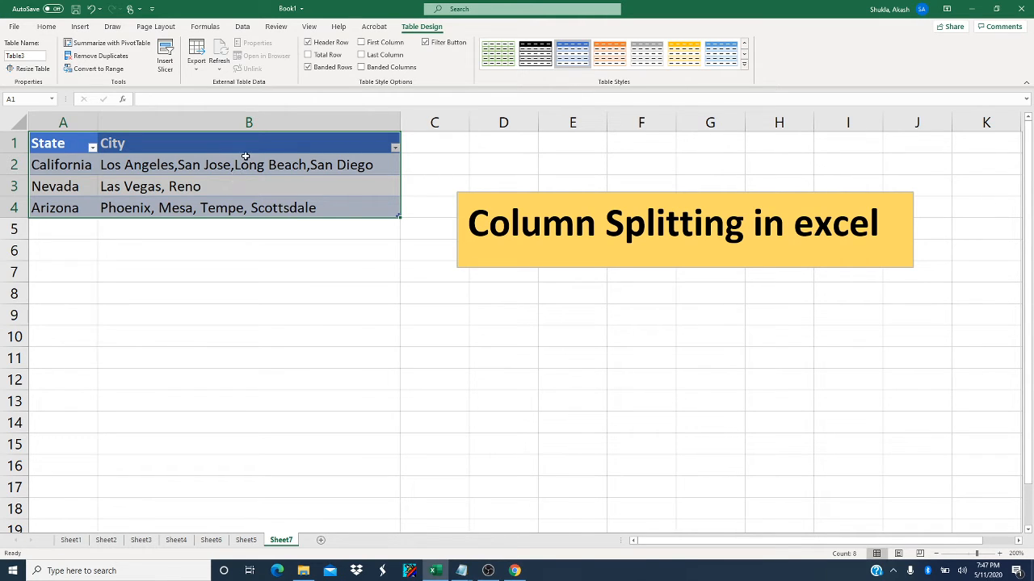
Load the State and City table into the Power Query Editor and maximize the editor window.
{"action": "left_click", "coordinate": [242, 26]}
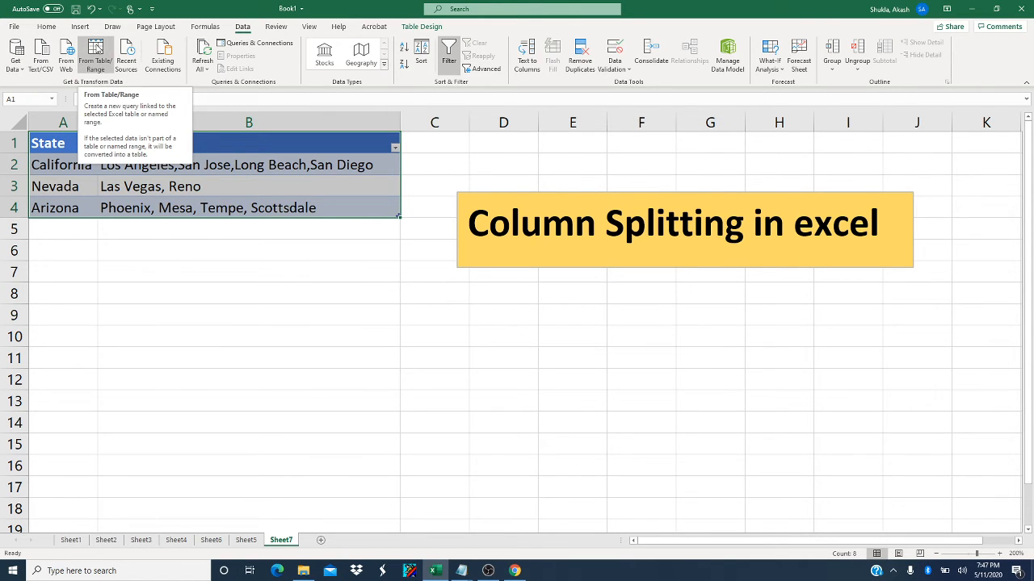
{"action": "left_click", "coordinate": [95, 49]}
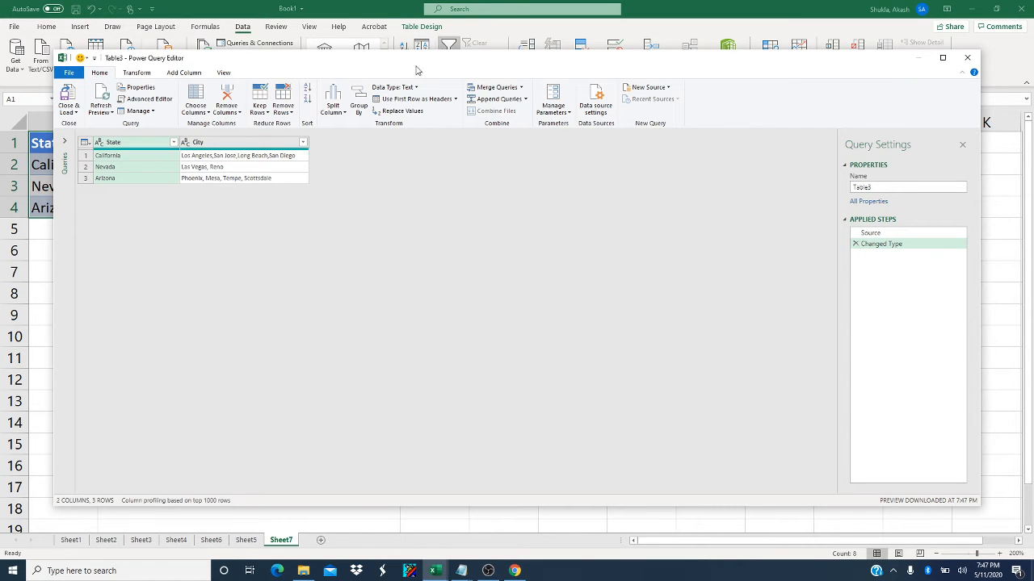
{"action": "left_click", "coordinate": [941, 57]}
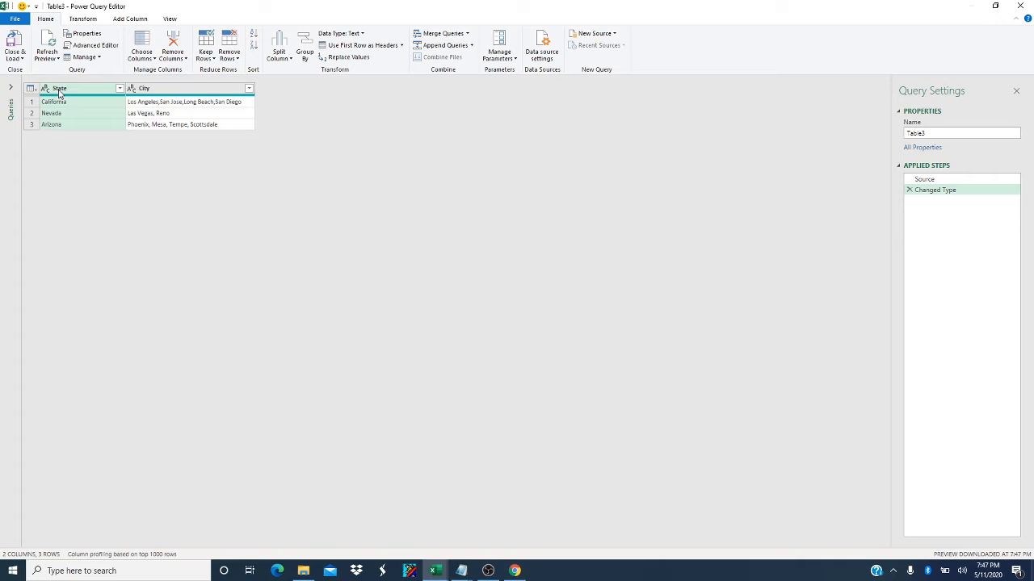
Start a Split Column by Delimiter operation on the City column.
{"action": "left_click", "coordinate": [159, 91]}
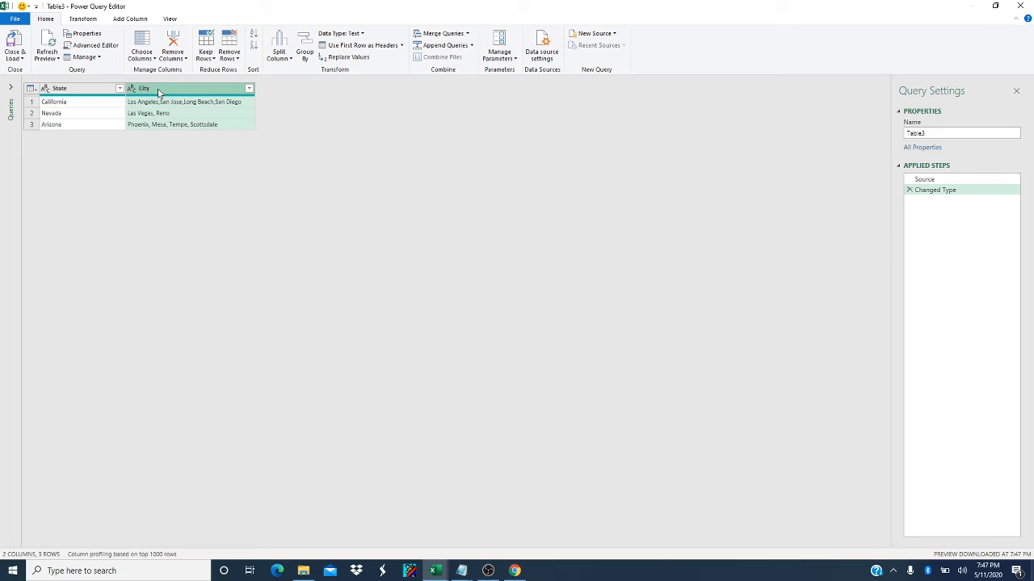
{"action": "left_click", "coordinate": [283, 42]}
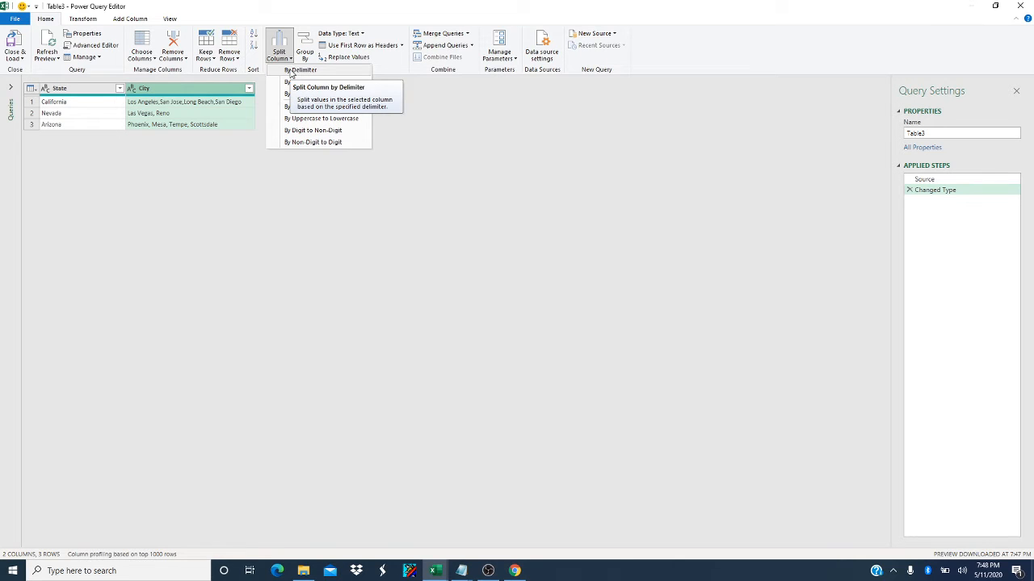
{"action": "left_click", "coordinate": [298, 70]}
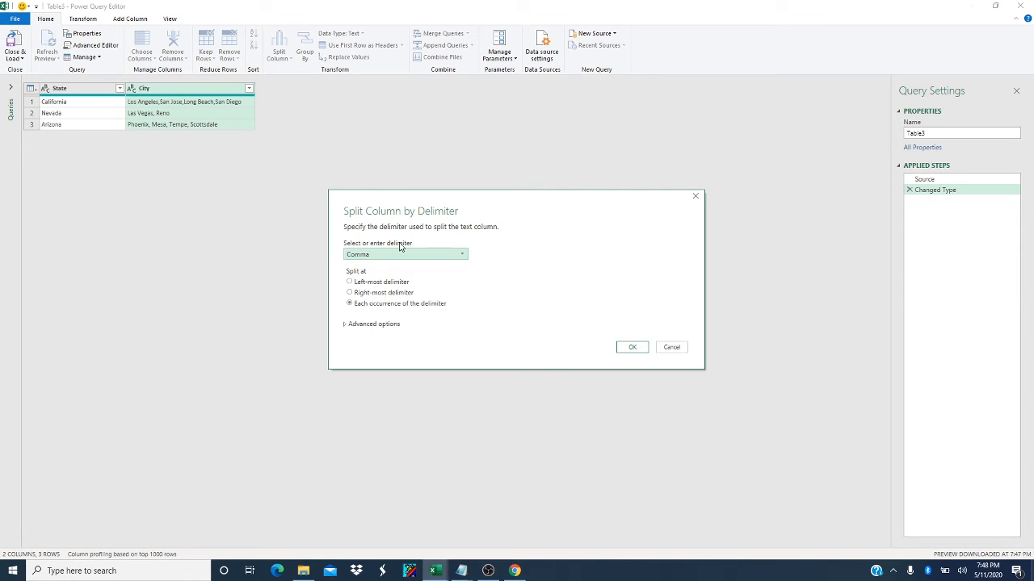
{"action": "left_click", "coordinate": [371, 257]}
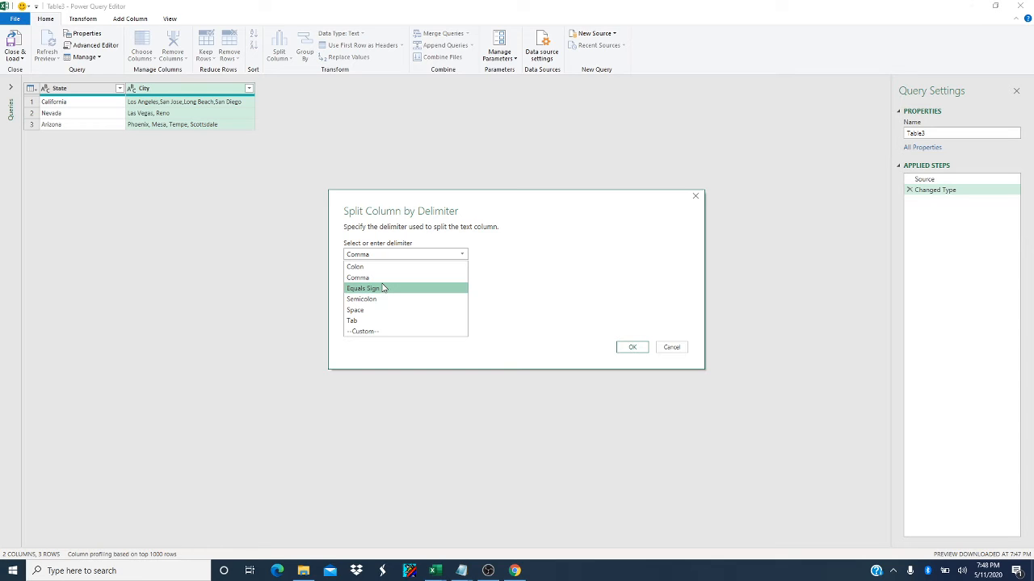
{"action": "left_click", "coordinate": [383, 331]}
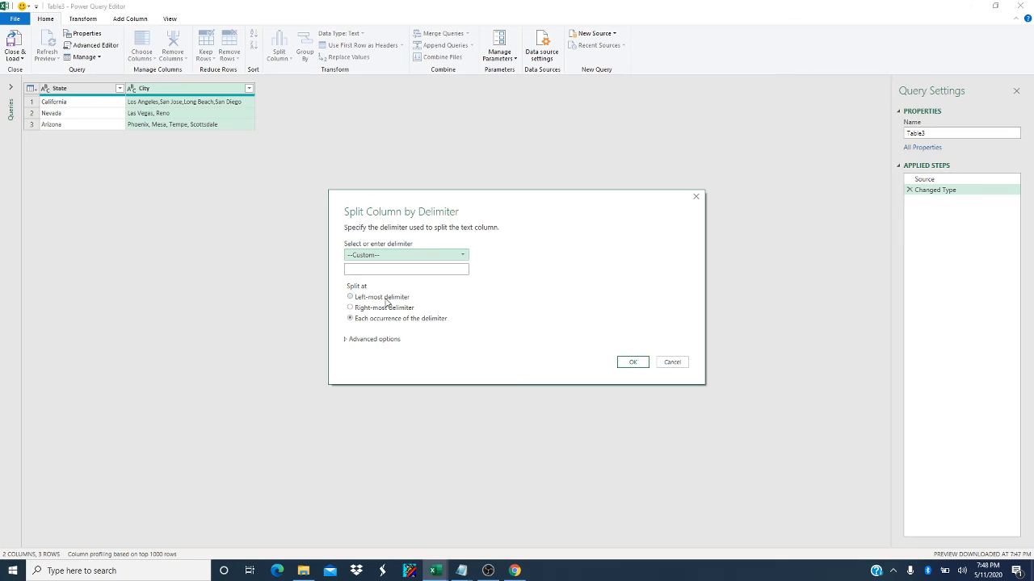
{"action": "left_click", "coordinate": [386, 269]}
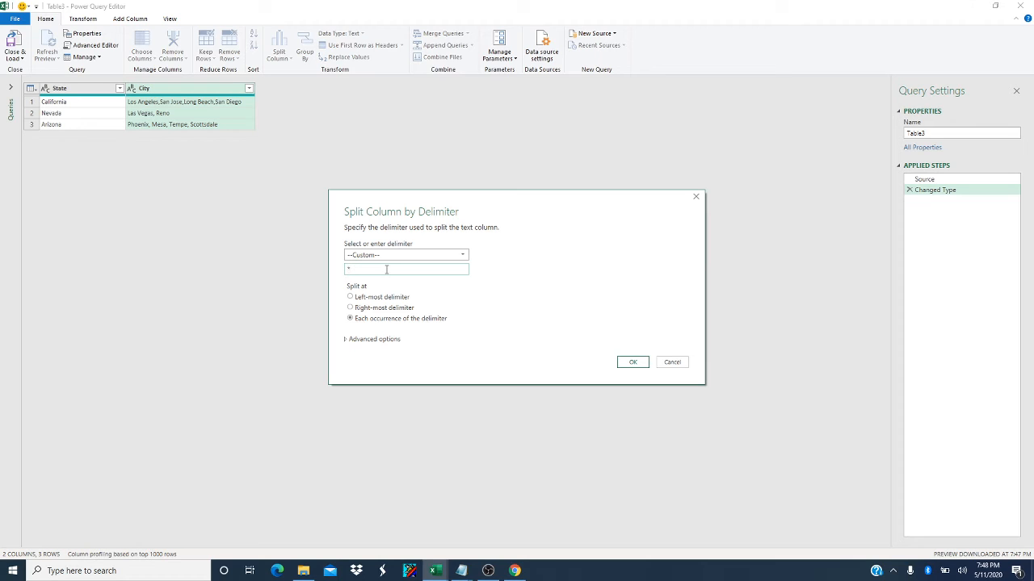
{"action": "type", "text": ","}
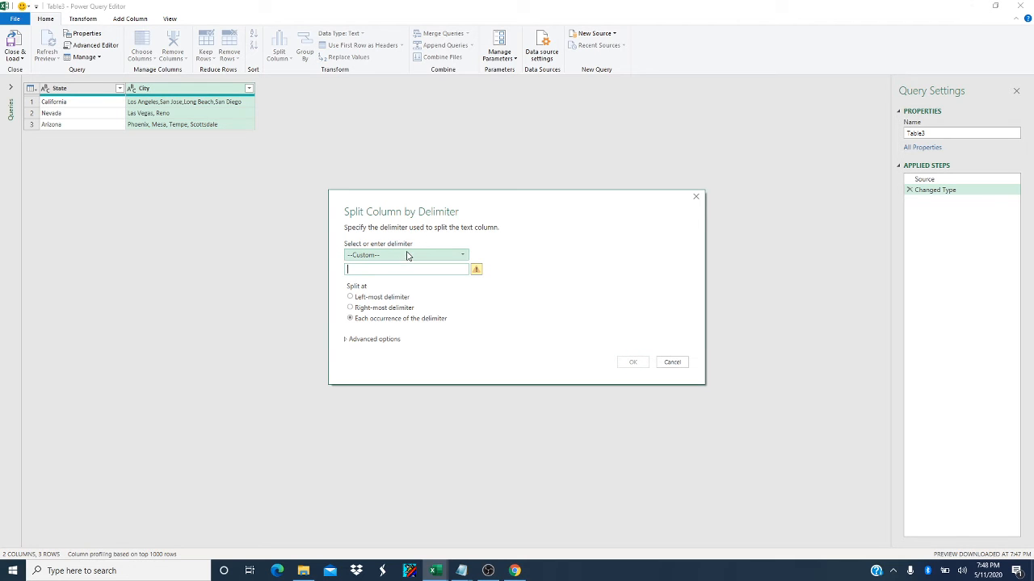
Split the City column at each occurrence of the Comma delimiter and load the query result into the workbook.
{"action": "left_click", "coordinate": [408, 256]}
{"action": "left_click", "coordinate": [389, 278]}
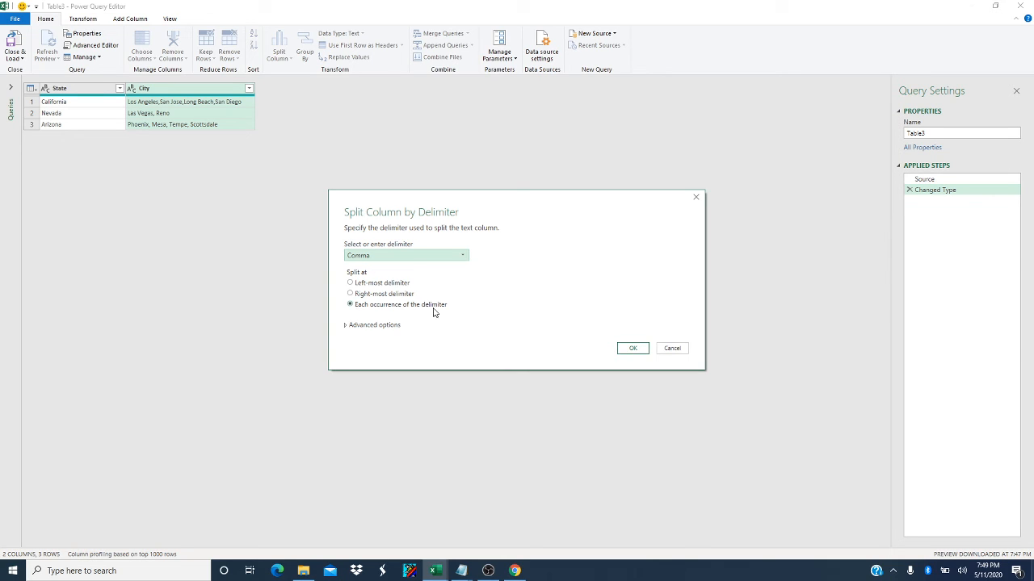
{"action": "left_click", "coordinate": [626, 348]}
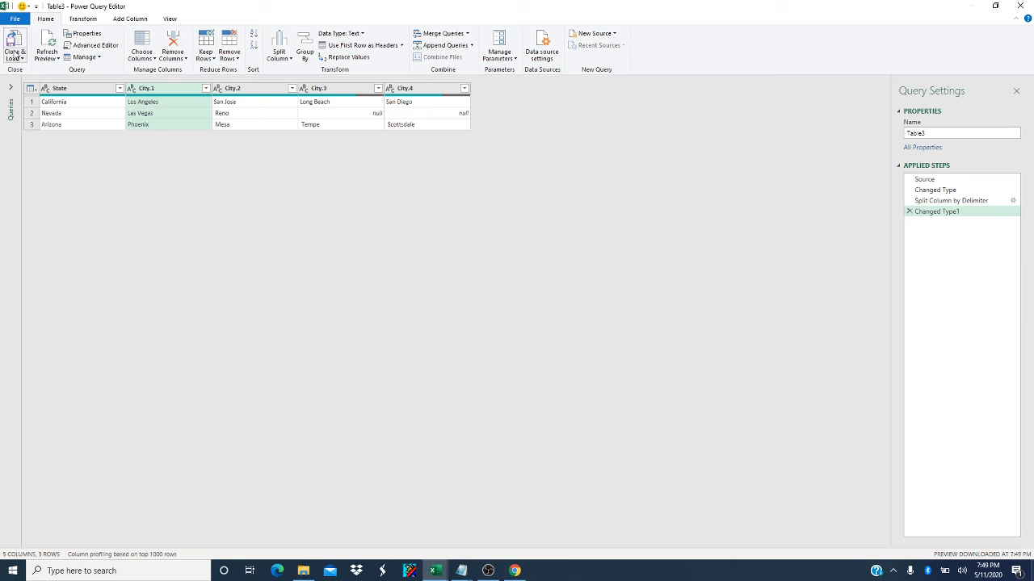
{"action": "left_click", "coordinate": [13, 45]}
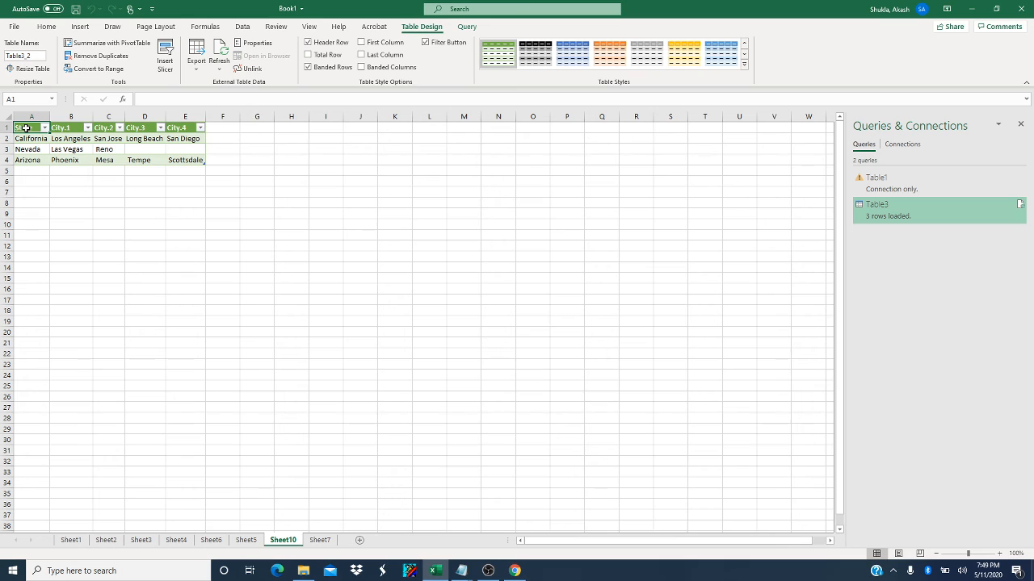
Copy the loaded table A1:E4 and paste it as values only at A1 of a new worksheet.
{"action": "left_click_drag", "start_coordinate": [25, 127], "coordinate": [176, 157]}
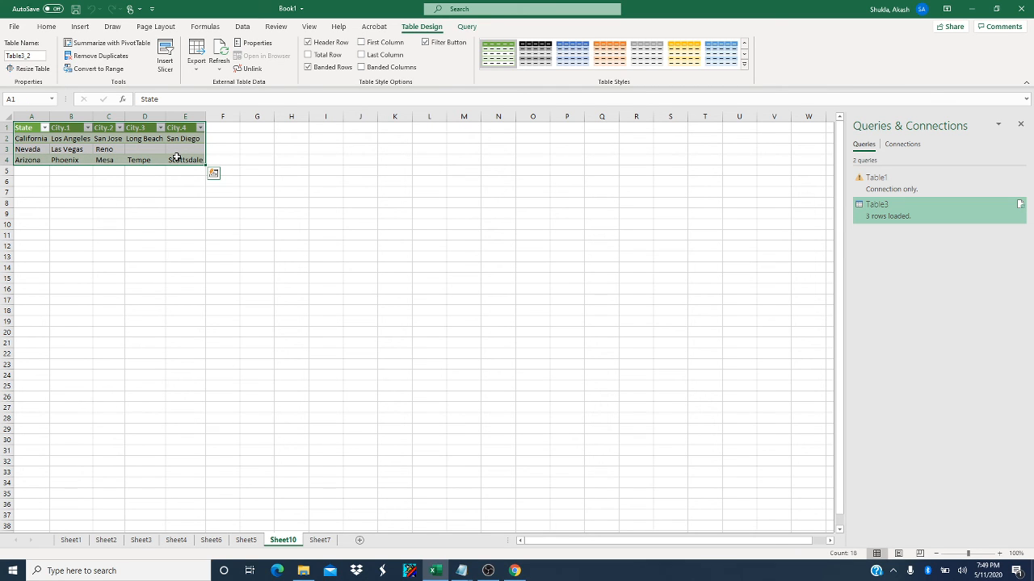
{"action": "key", "text": "ctrl+c"}
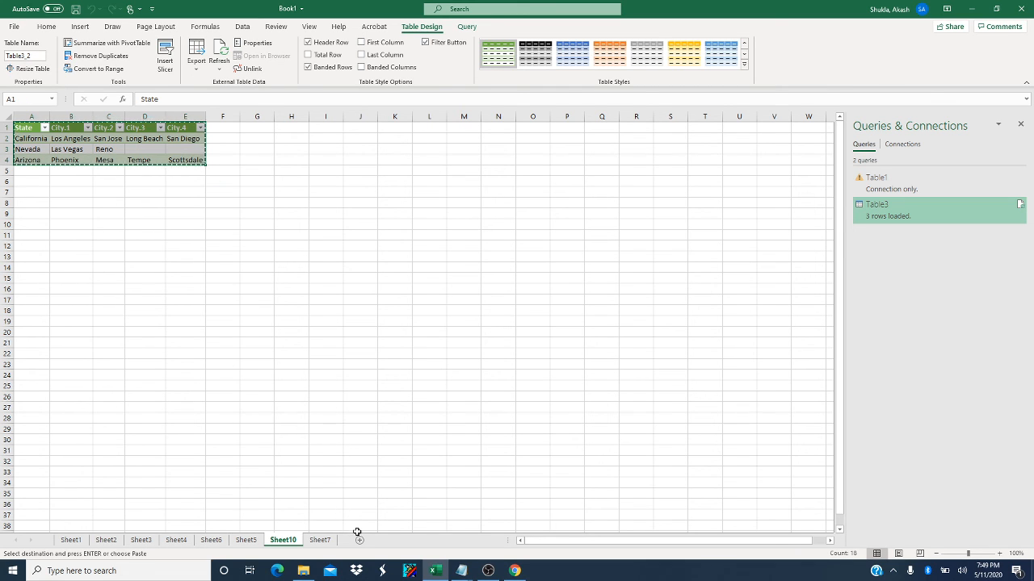
{"action": "left_click", "coordinate": [359, 539]}
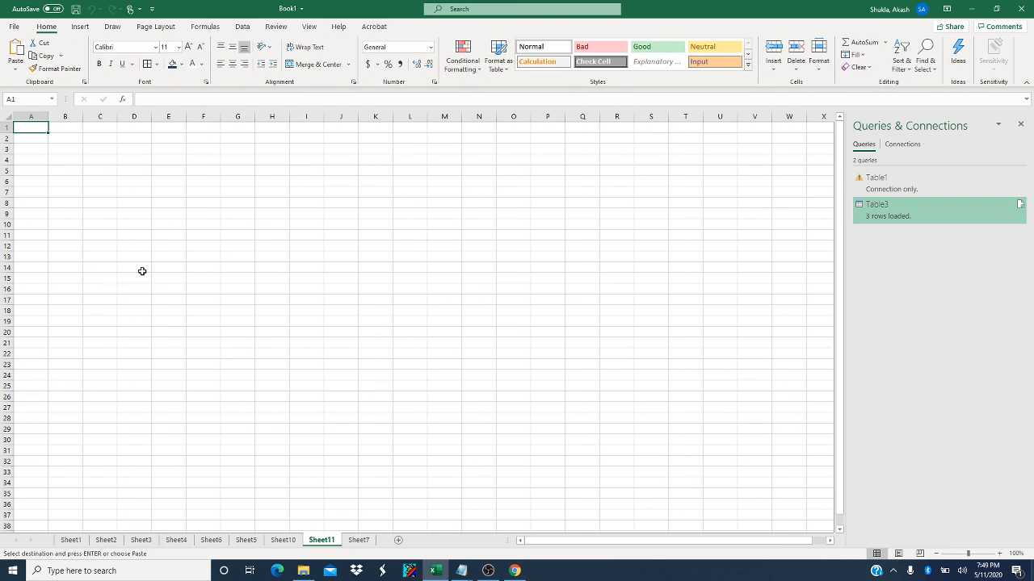
{"action": "right_click", "coordinate": [22, 126]}
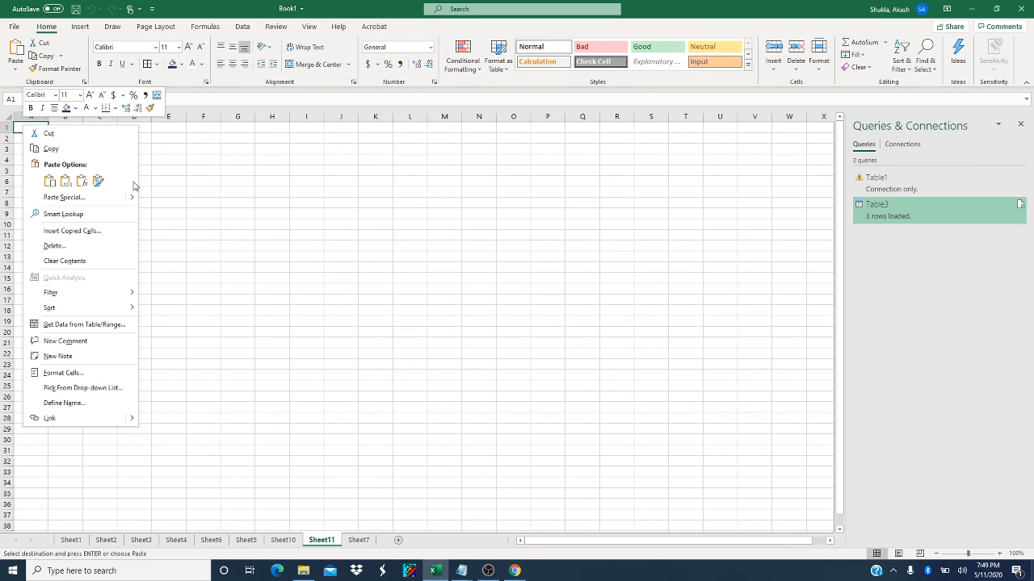
{"action": "mouse_move", "coordinate": [137, 200]}
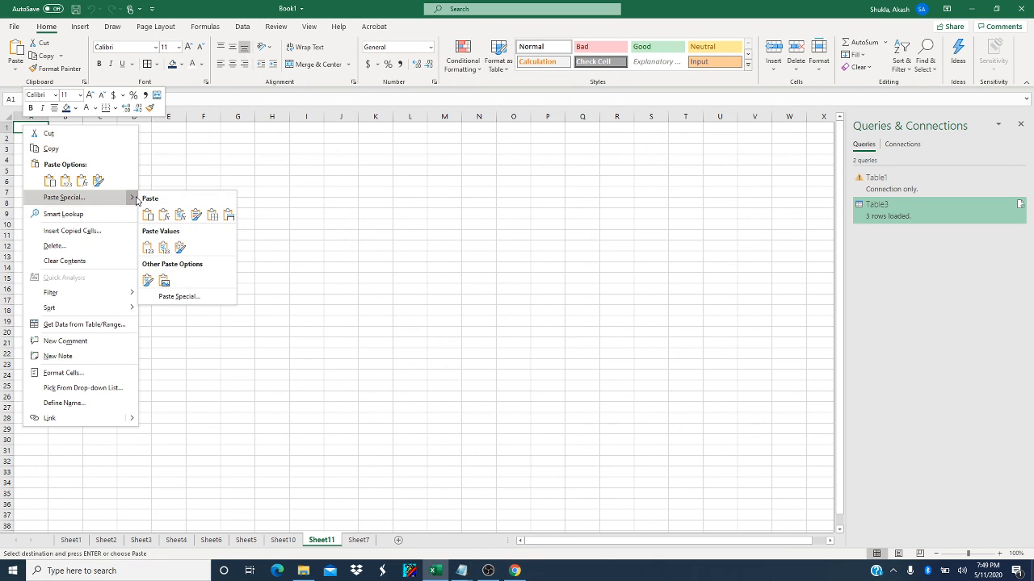
{"action": "left_click", "coordinate": [147, 247]}
{"action": "left_click", "coordinate": [108, 194]}
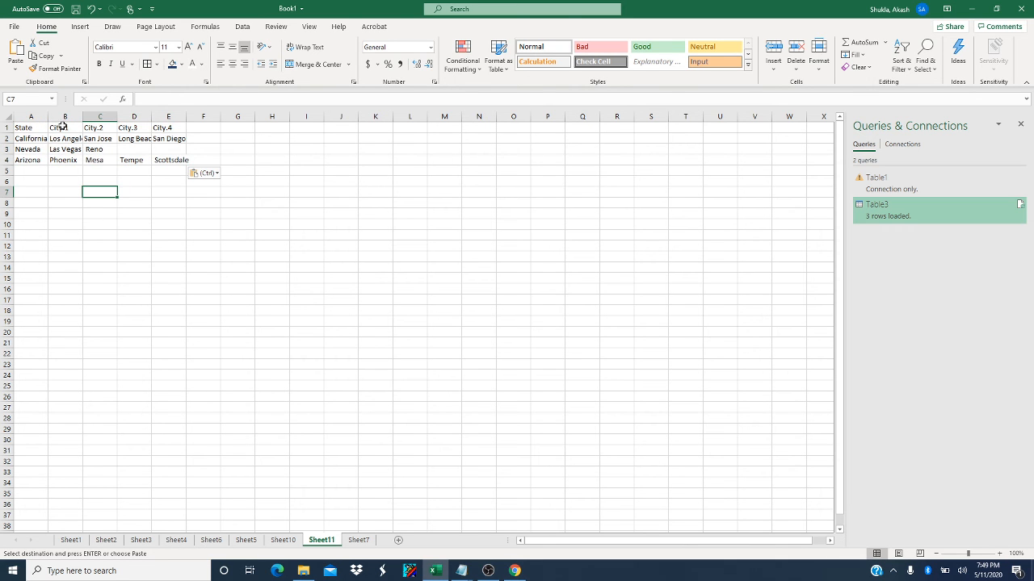
Auto-fit the widths of columns B, D and E to the pasted city names.
{"action": "scroll", "coordinate": [99, 199], "scroll_direction": "up", "scroll_amount": 3}
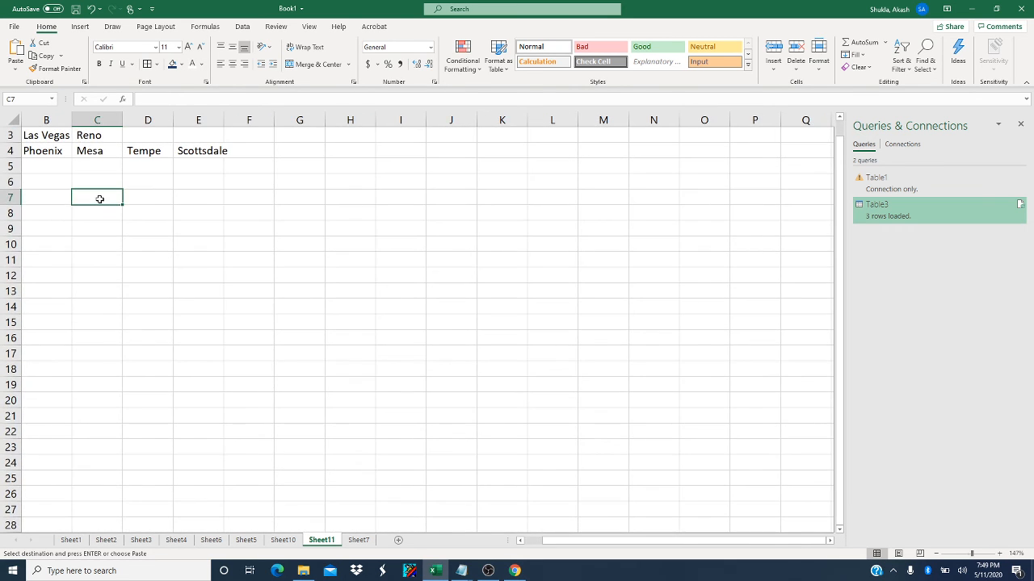
{"action": "scroll", "coordinate": [99, 199], "scroll_direction": "up", "scroll_amount": 1}
{"action": "scroll", "coordinate": [108, 217], "scroll_direction": "left", "scroll_amount": 1}
{"action": "scroll", "coordinate": [111, 218], "scroll_direction": "up", "scroll_amount": 10}
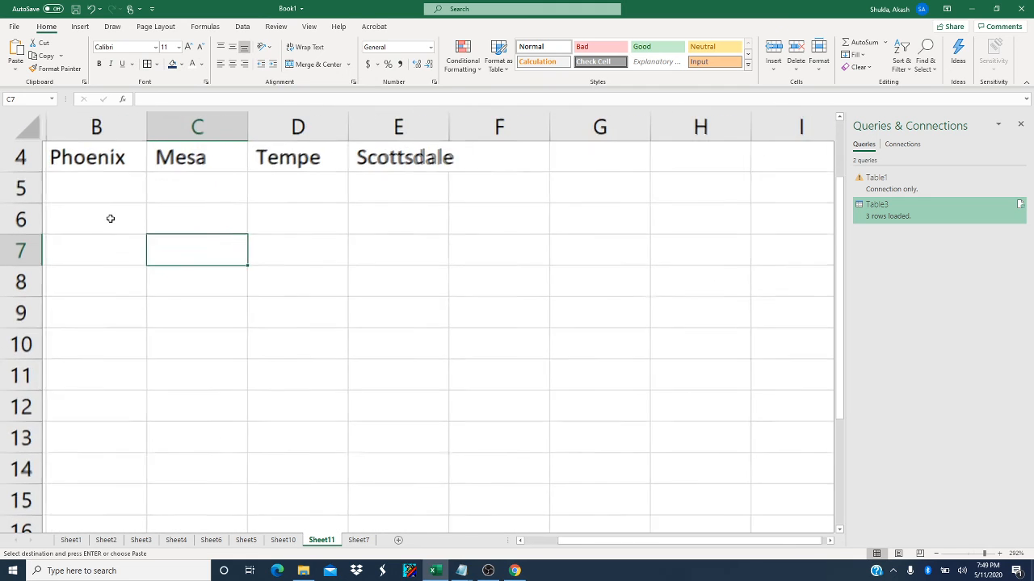
{"action": "scroll", "coordinate": [111, 219], "scroll_direction": "up", "scroll_amount": 2}
{"action": "scroll", "coordinate": [110, 219], "scroll_direction": "left", "scroll_amount": 2}
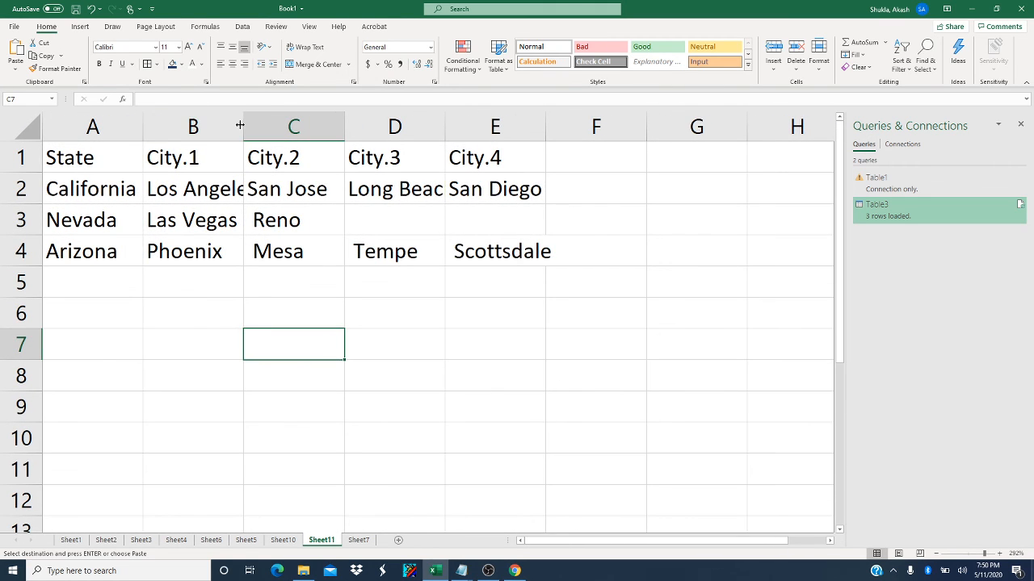
{"action": "double_click", "coordinate": [247, 123]}
{"action": "left_click", "coordinate": [359, 119]}
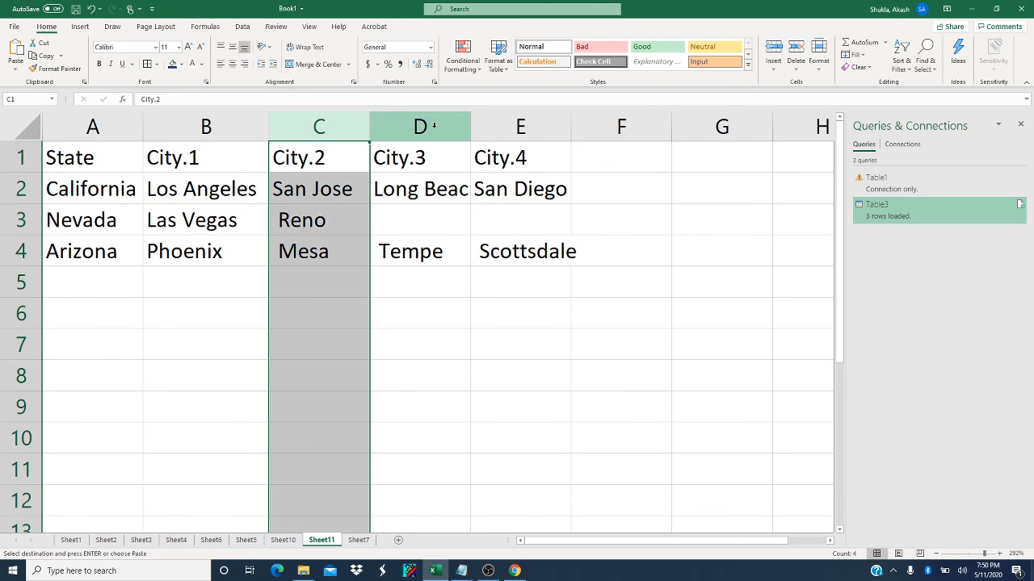
{"action": "double_click", "coordinate": [470, 123]}
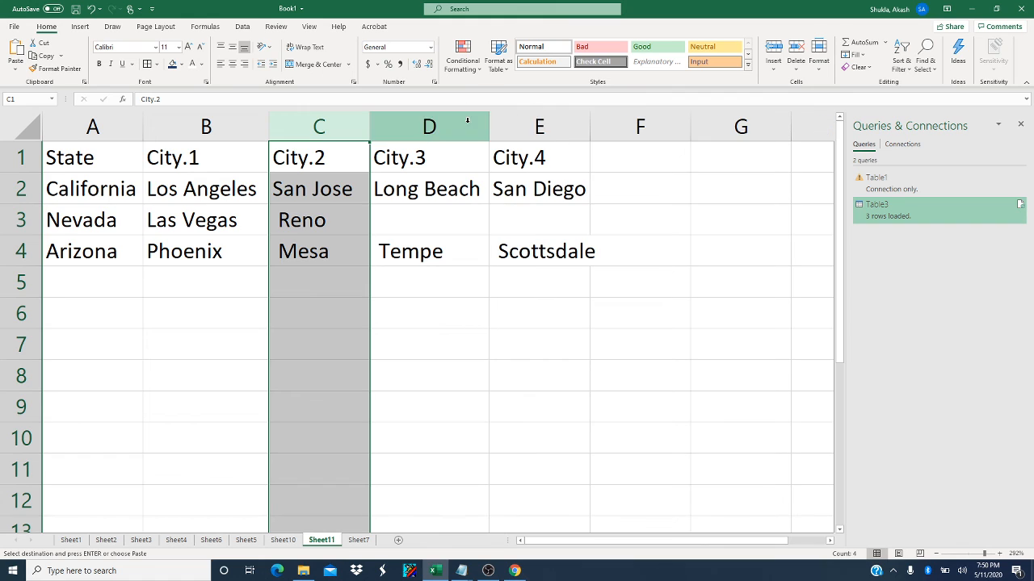
{"action": "double_click", "coordinate": [589, 123]}
{"action": "left_click", "coordinate": [464, 288]}
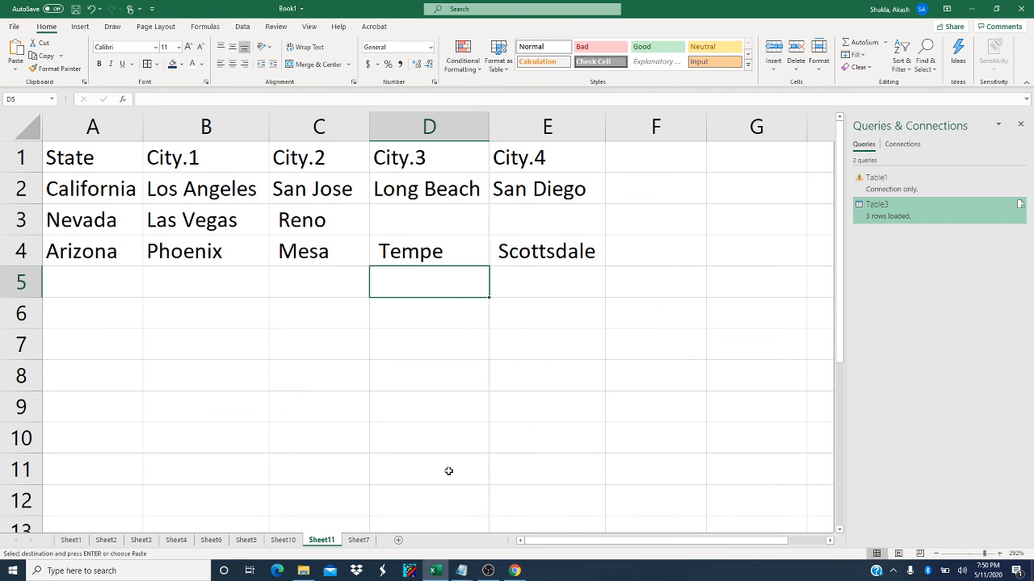
{"action": "mouse_move", "coordinate": [487, 572]}
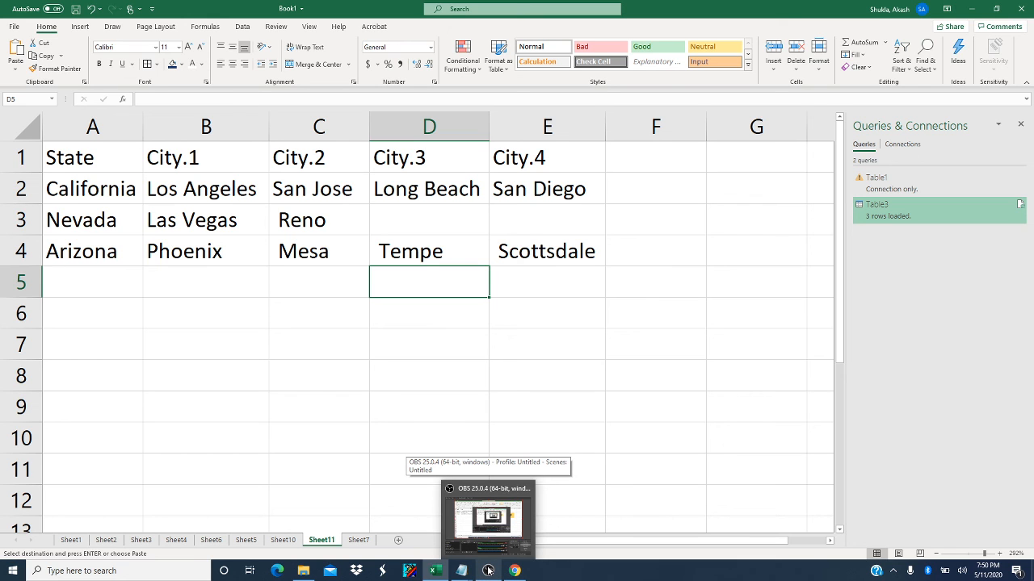
{"action": "left_click", "coordinate": [487, 571]}
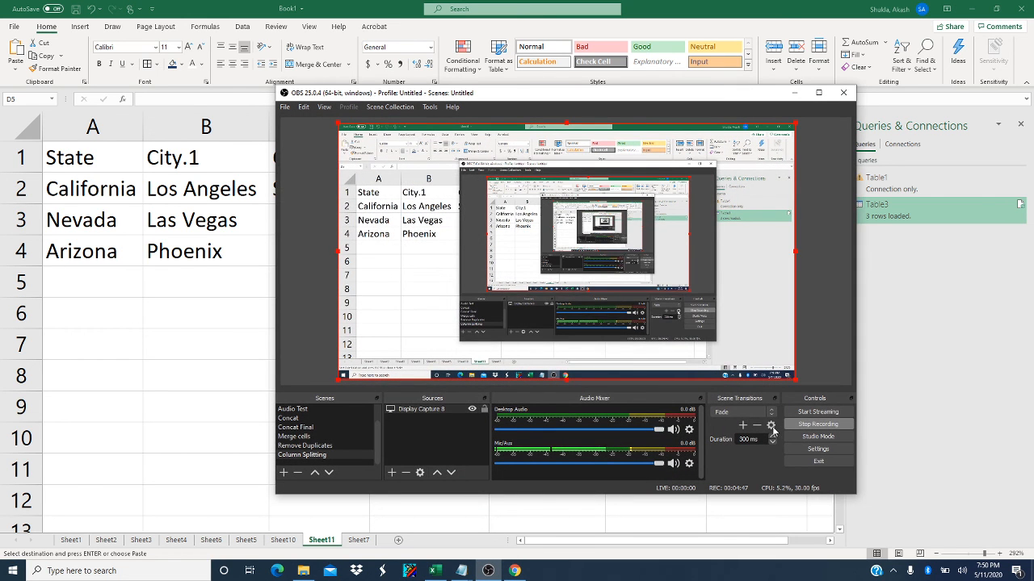